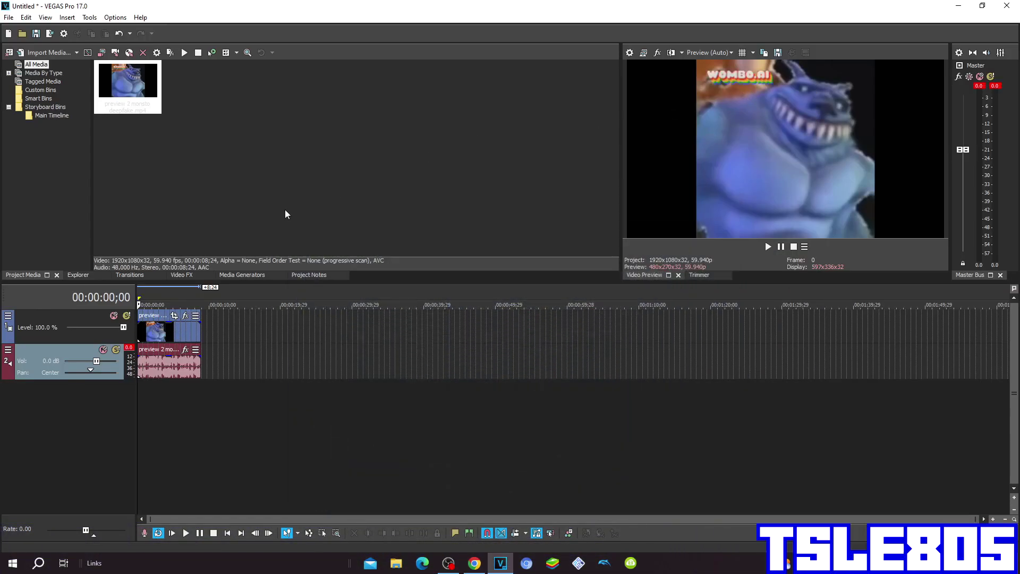
# Select the monster clip in Project Media, then bring up the Video FX plug-in list
pyautogui.click(285, 210)
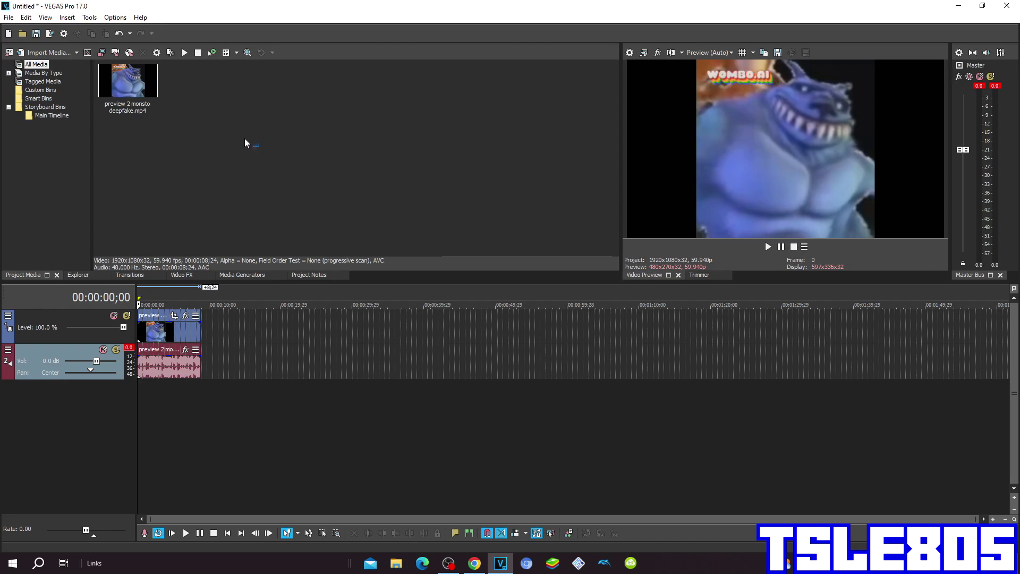
pyautogui.moveTo(255, 144); pyautogui.dragTo(134, 112)
pyautogui.click(224, 183)
pyautogui.click(180, 274)
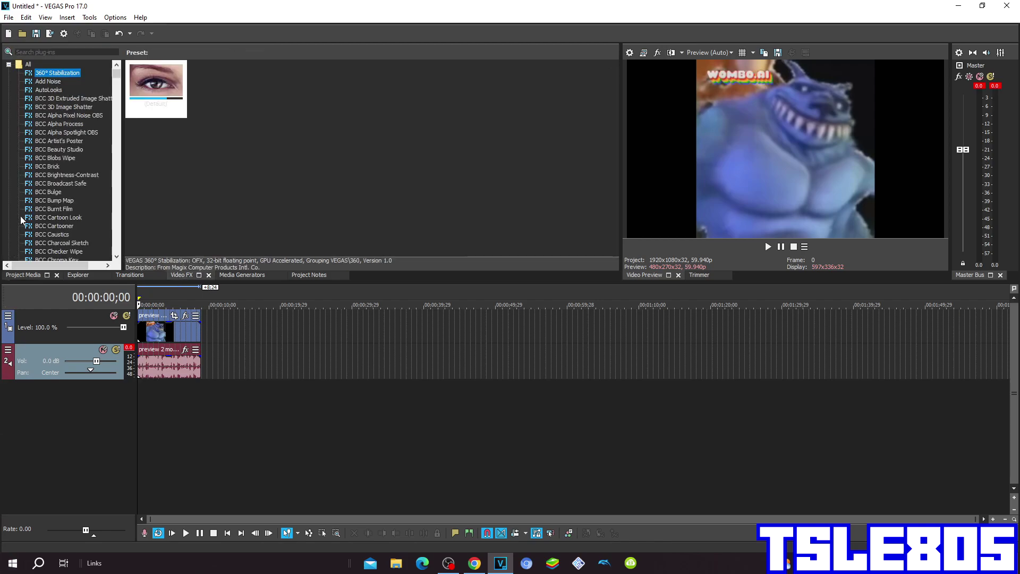
pyautogui.scroll(-3, 19, 216)
pyautogui.scroll(-5, 19, 216)
pyautogui.scroll(-5, 65, 192)
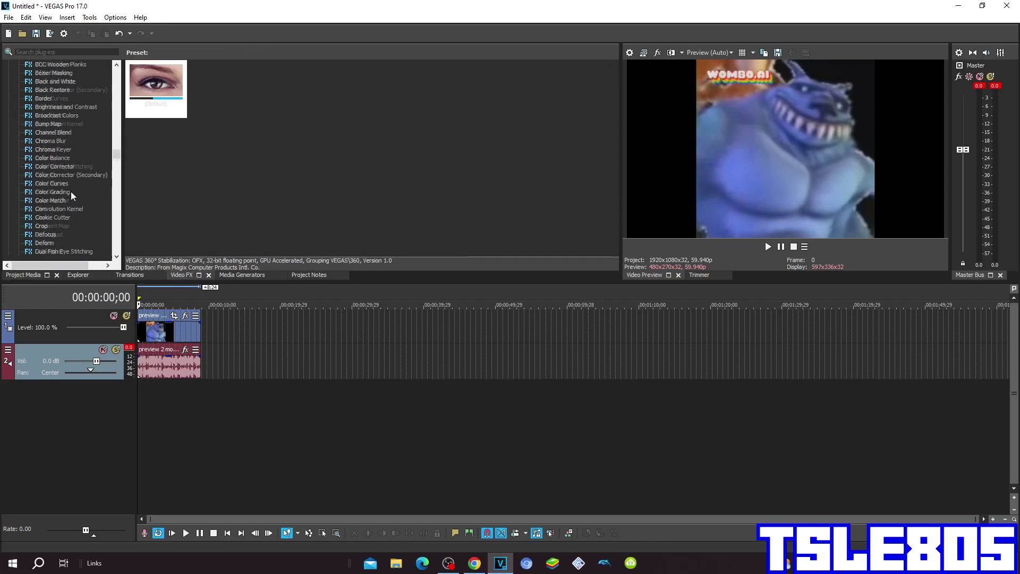
pyautogui.scroll(-5, 71, 192)
pyautogui.scroll(5, 72, 192)
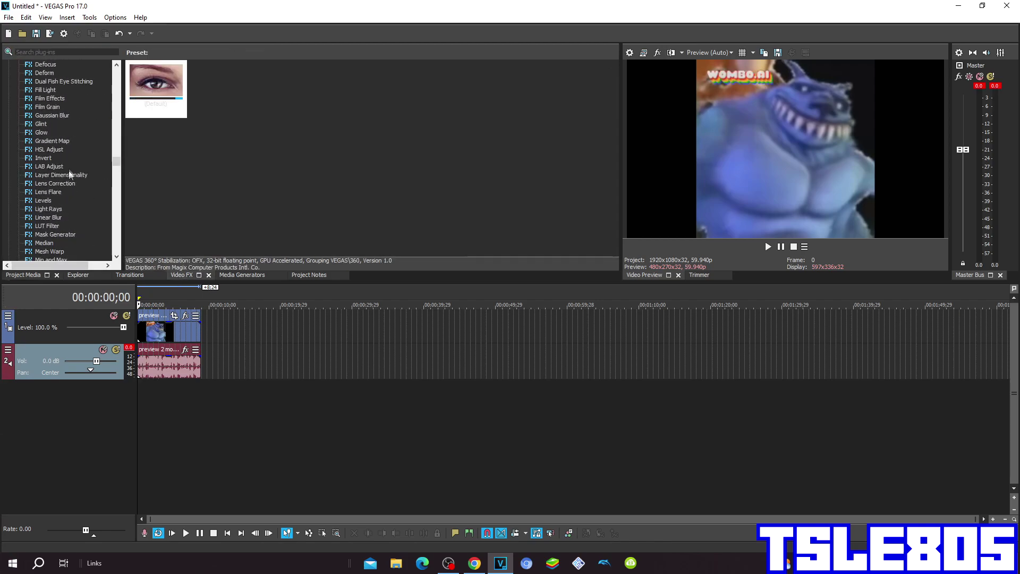
# Apply the HSL Adjust 'Invert Color' preset to the monster clip and close its effect settings
pyautogui.click(49, 149)
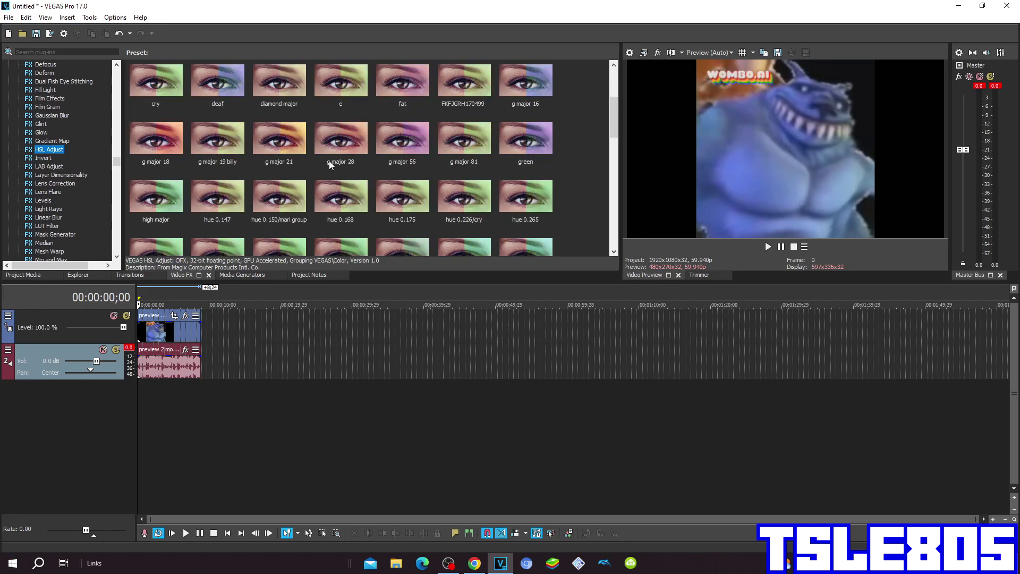
pyautogui.click(278, 89)
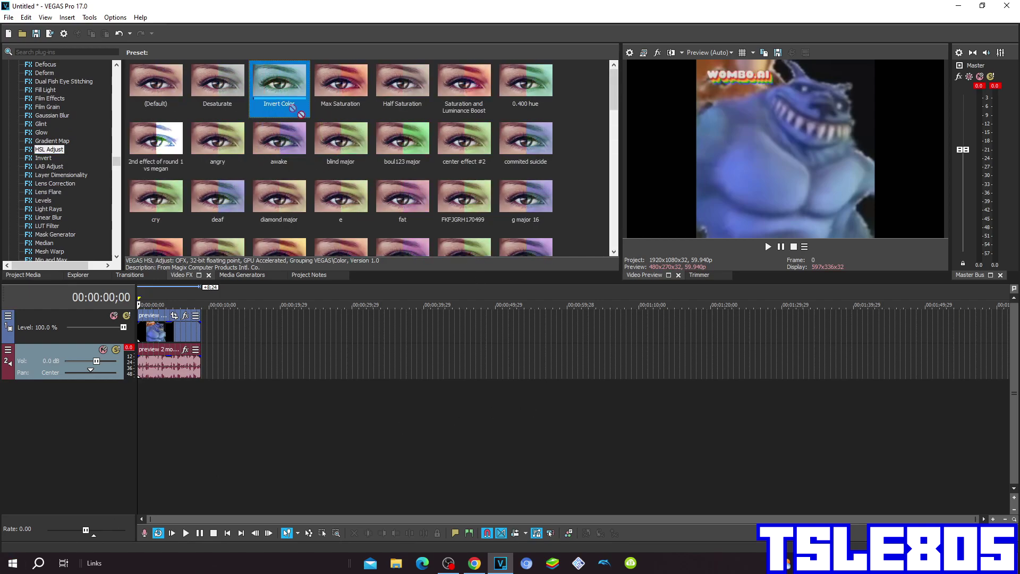
pyautogui.moveTo(157, 331); pyautogui.dragTo(157, 331)
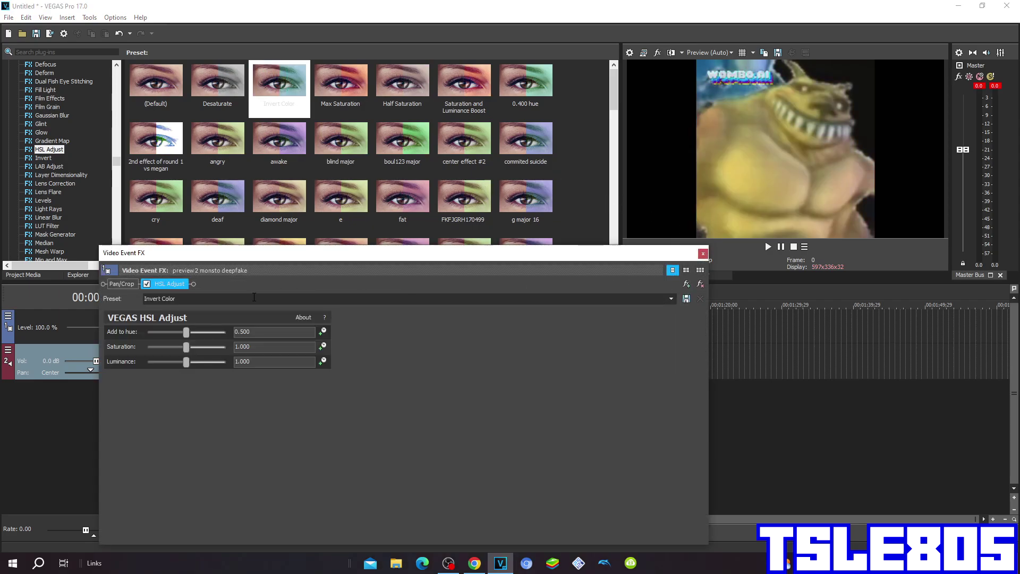
pyautogui.click(702, 254)
pyautogui.scroll(-3, 31, 174)
pyautogui.scroll(-3, 31, 174)
# Apply Mirror 'Reflect Right' to the monster clip, then select NewBlue Wiggle's 'not scary' preset
pyautogui.click(40, 184)
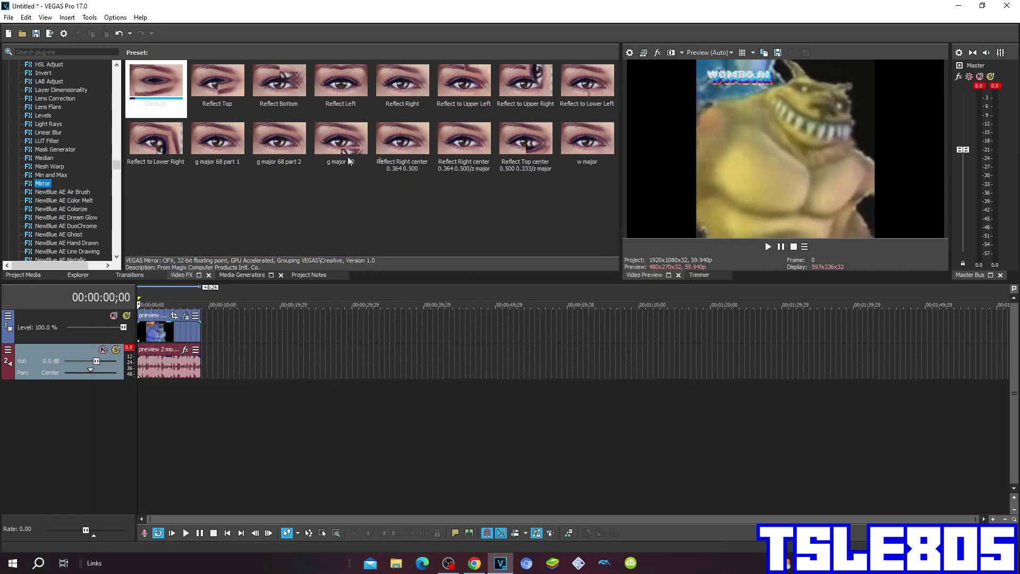
pyautogui.moveTo(403, 84)
pyautogui.mouseDown()
pyautogui.moveTo(323, 200)
pyautogui.moveTo(195, 319)
pyautogui.mouseUp()
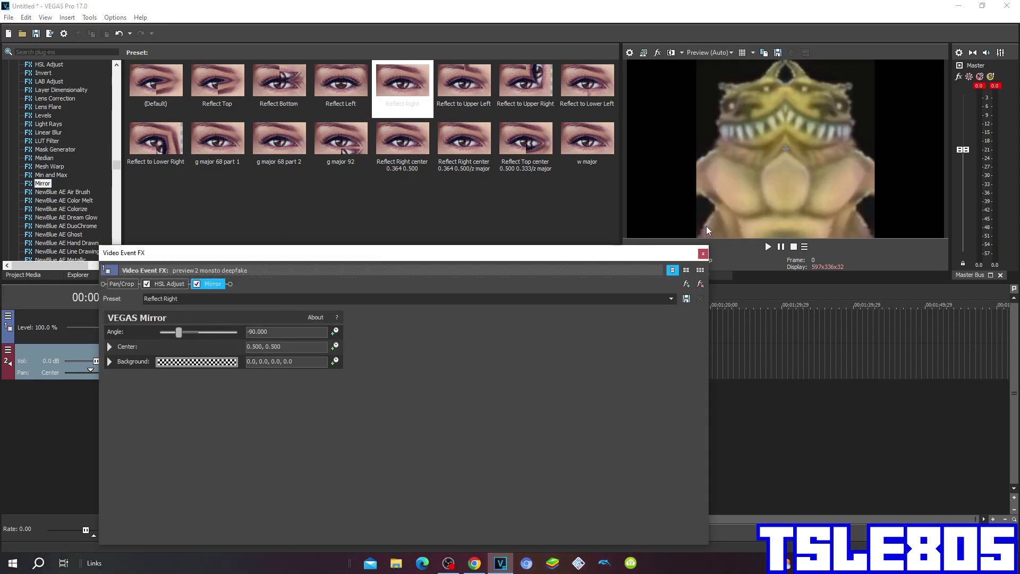
pyautogui.click(702, 254)
pyautogui.scroll(-5, 103, 160)
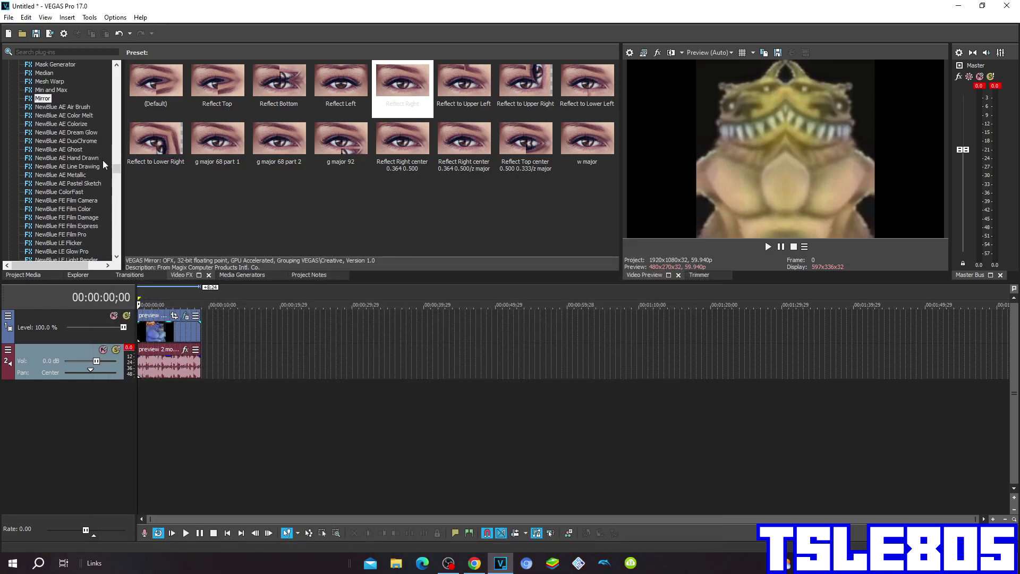
pyautogui.scroll(-5, 103, 160)
pyautogui.scroll(-5, 103, 160)
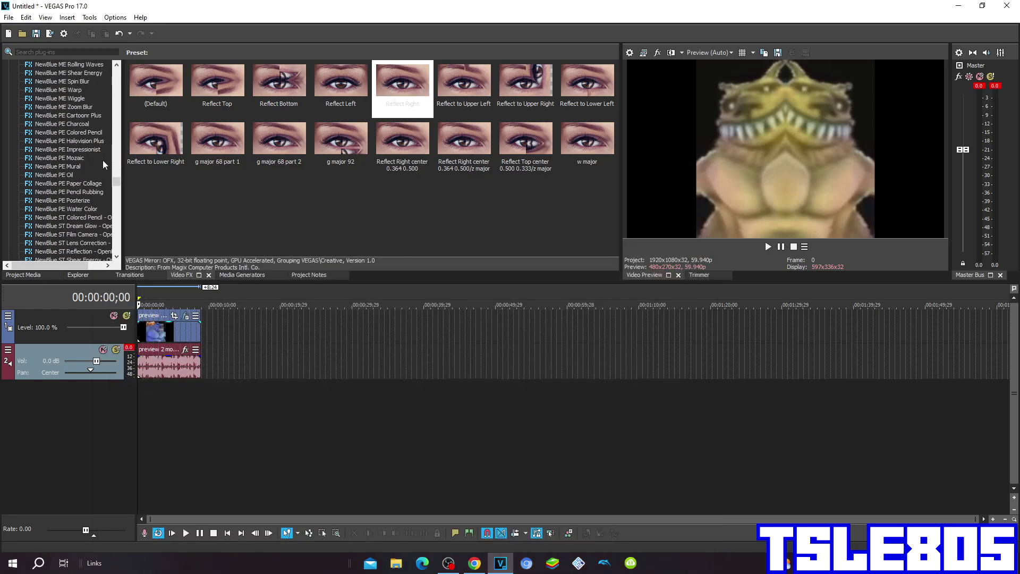
pyautogui.click(64, 97)
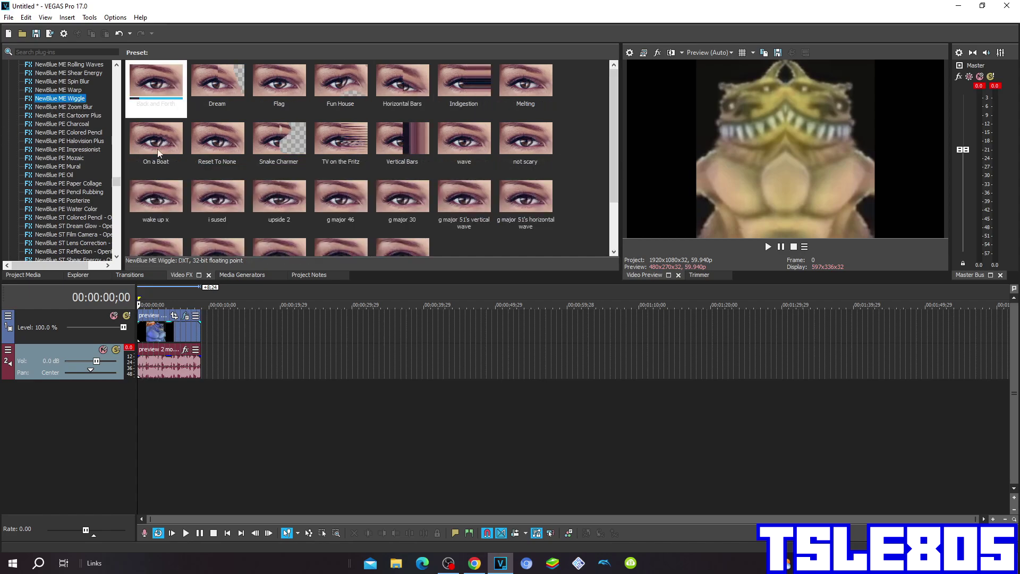
pyautogui.scroll(-1, 294, 120)
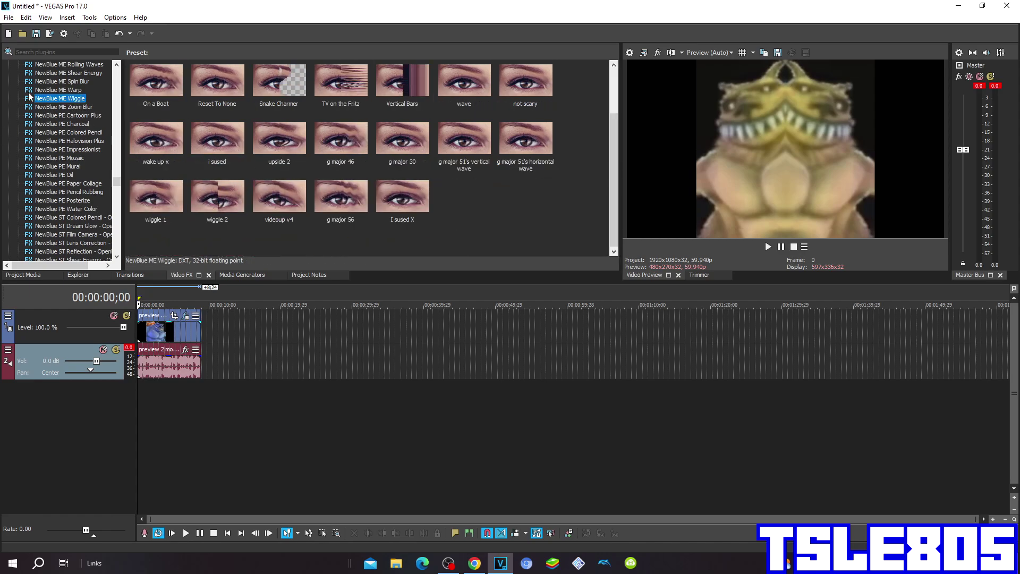
pyautogui.click(525, 83)
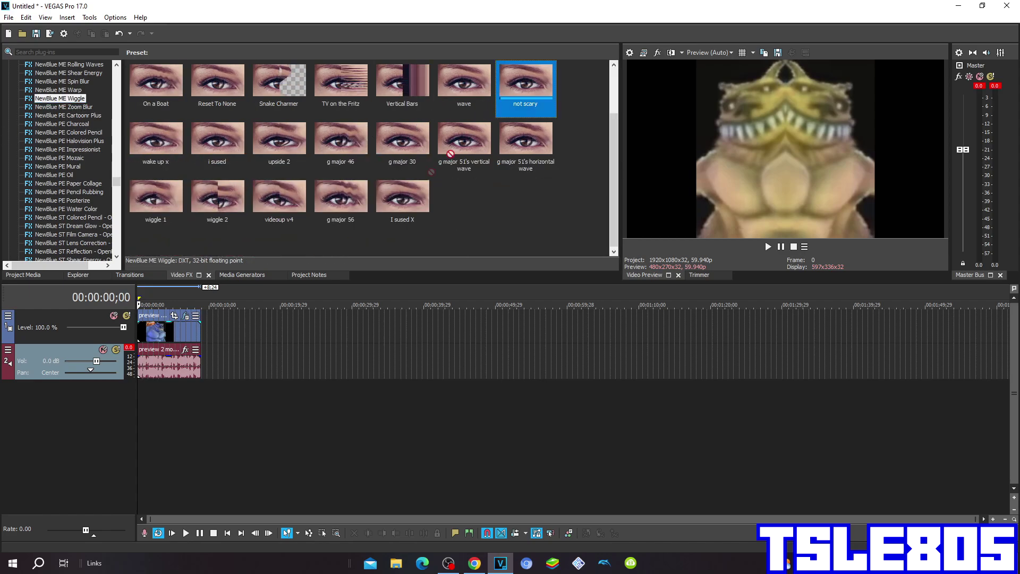
# Add the Wiggle 'not scary' preset to the clip, checking its Edges and Orientation settings
pyautogui.click(185, 333)
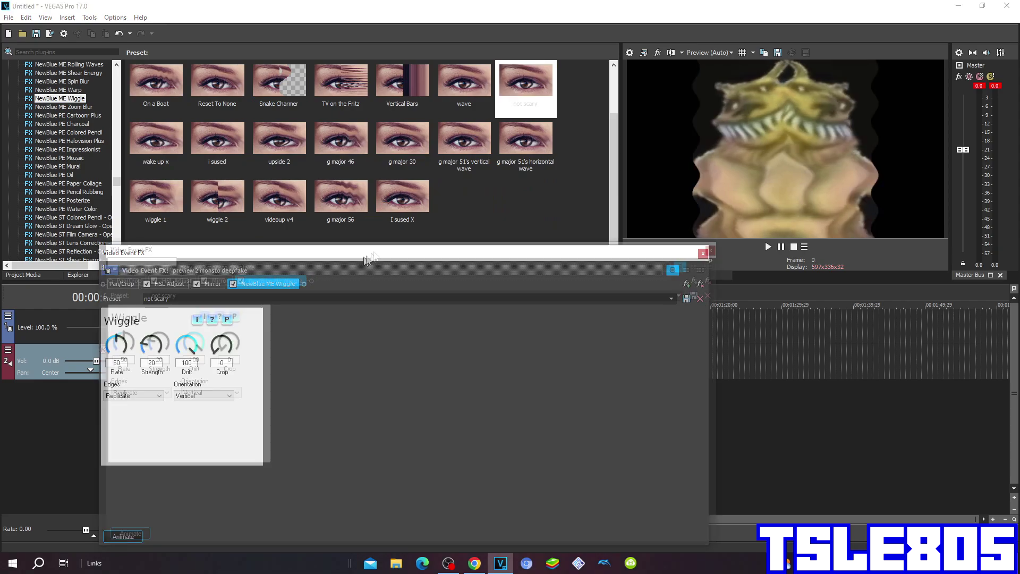
pyautogui.moveTo(352, 246)
pyautogui.mouseDown()
pyautogui.moveTo(639, 164)
pyautogui.moveTo(649, 175)
pyautogui.mouseUp()
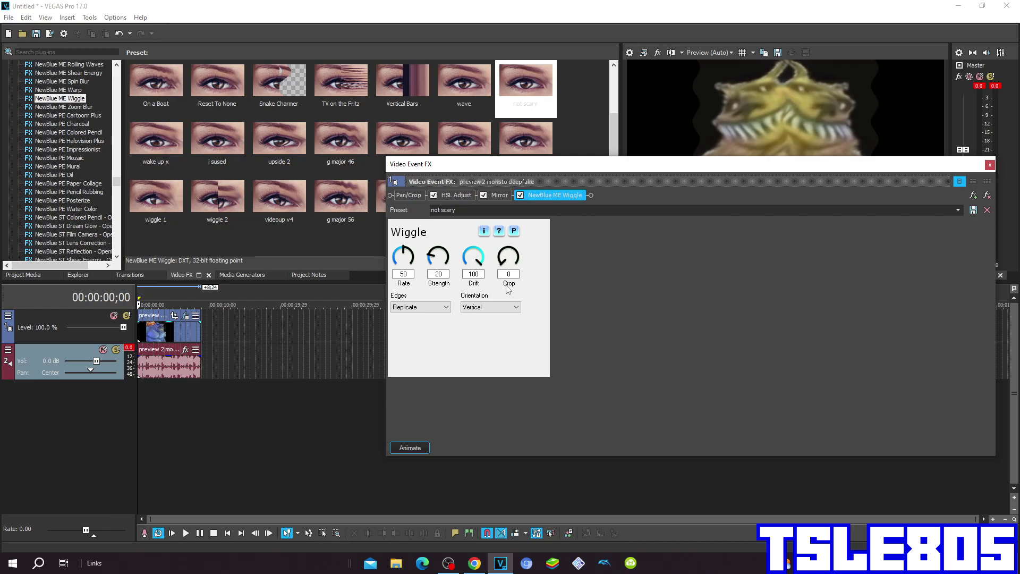
pyautogui.click(415, 308)
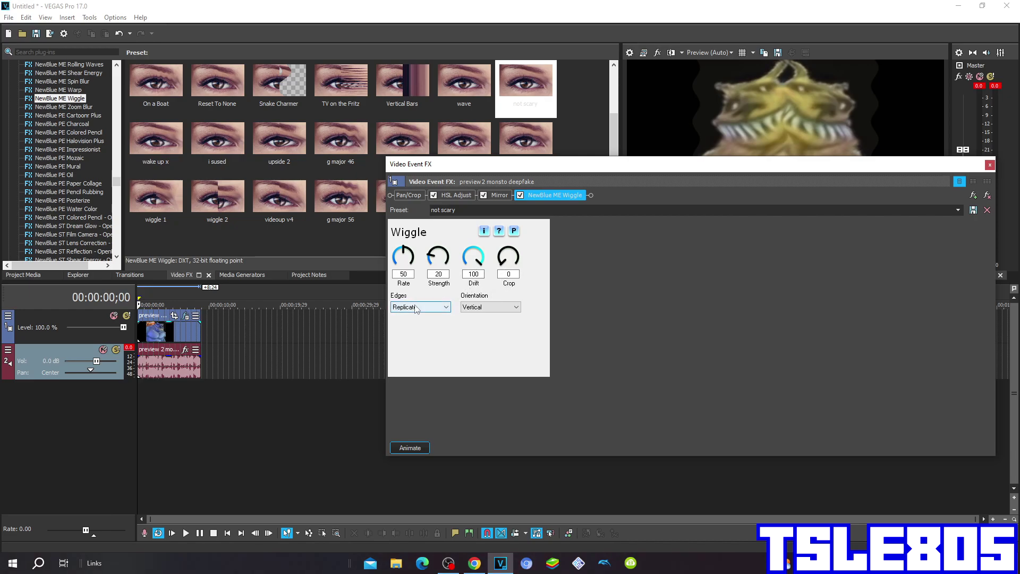
pyautogui.click(490, 308)
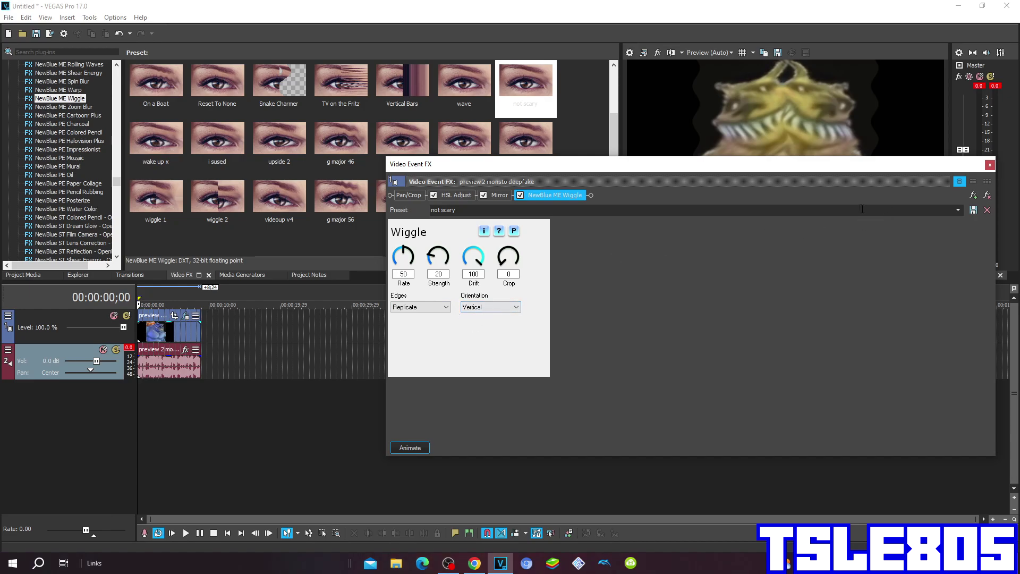
pyautogui.click(990, 164)
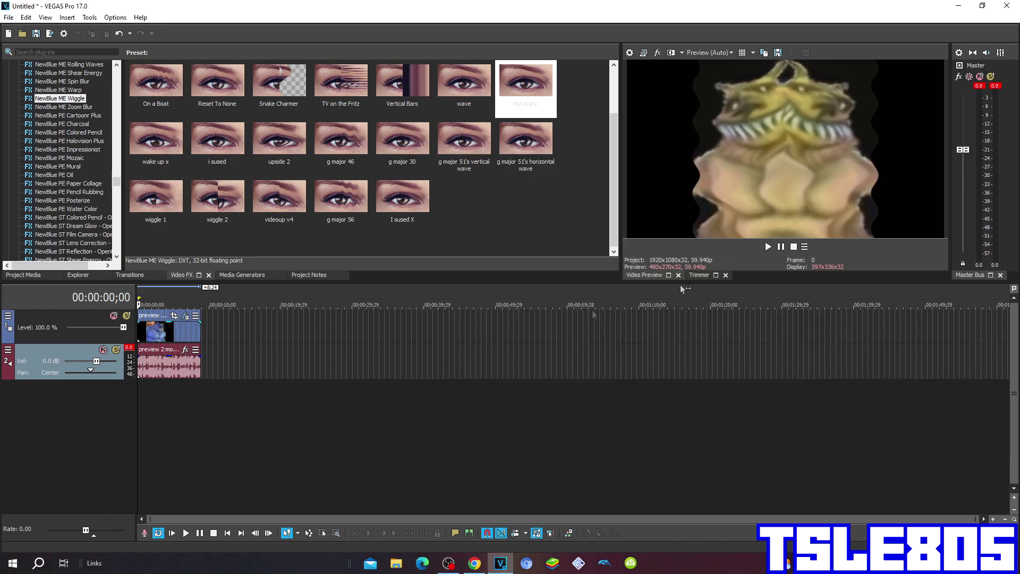
pyautogui.click(148, 365)
# In the audio event's Properties, set time stretch to élastique with Pro quality
pyautogui.rightClick(151, 368)
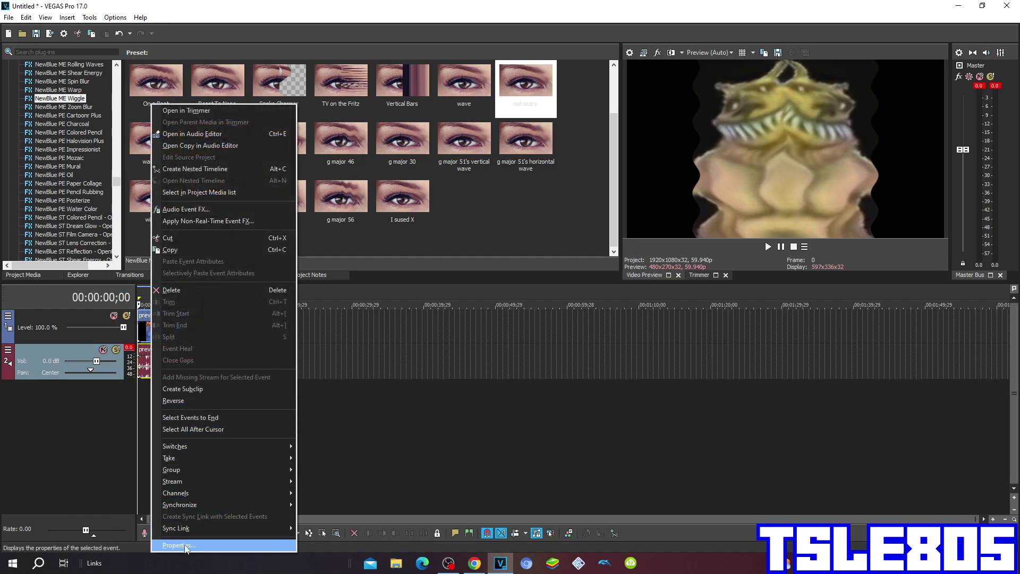
pyautogui.click(186, 548)
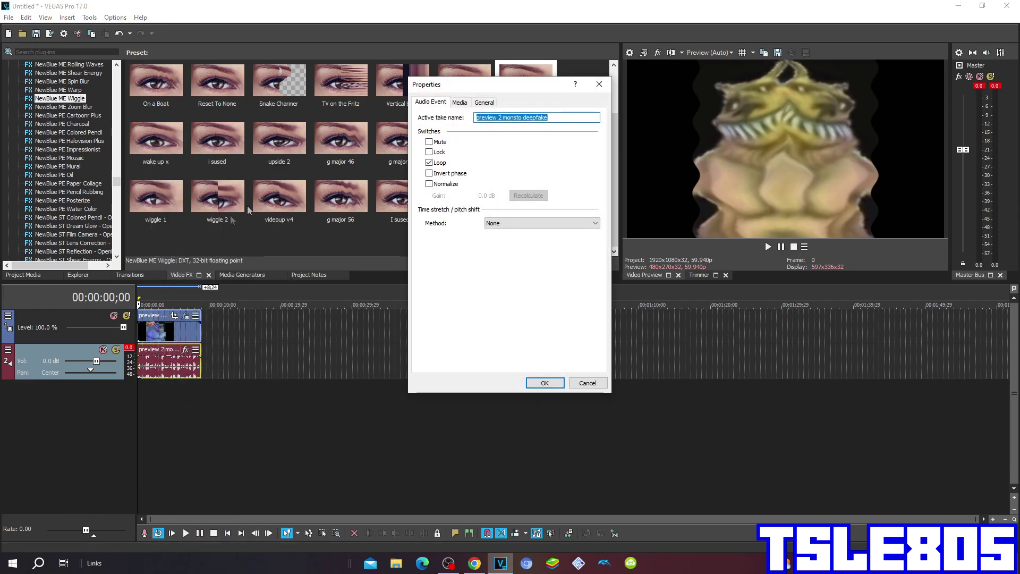
pyautogui.click(487, 225)
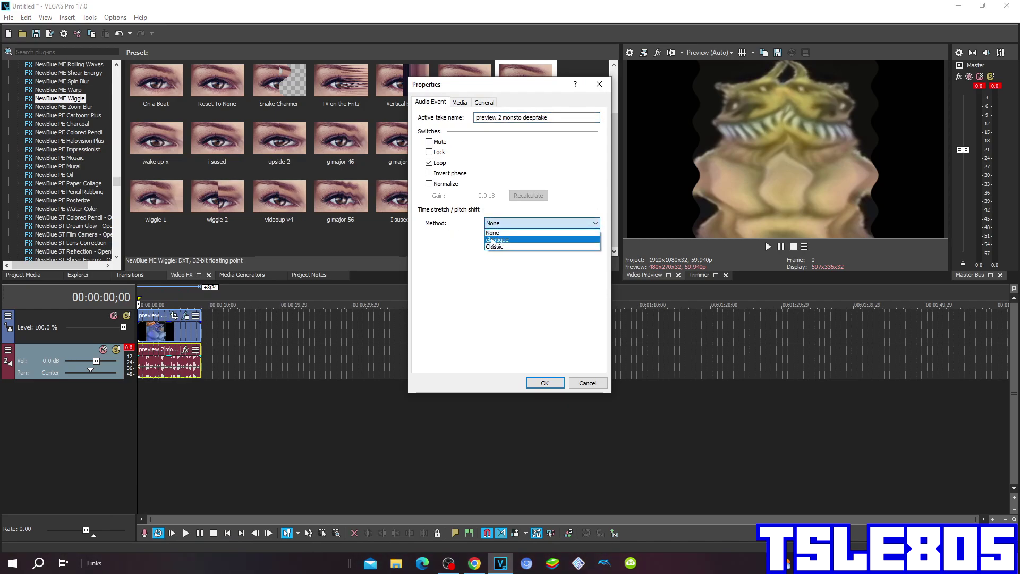
pyautogui.click(491, 239)
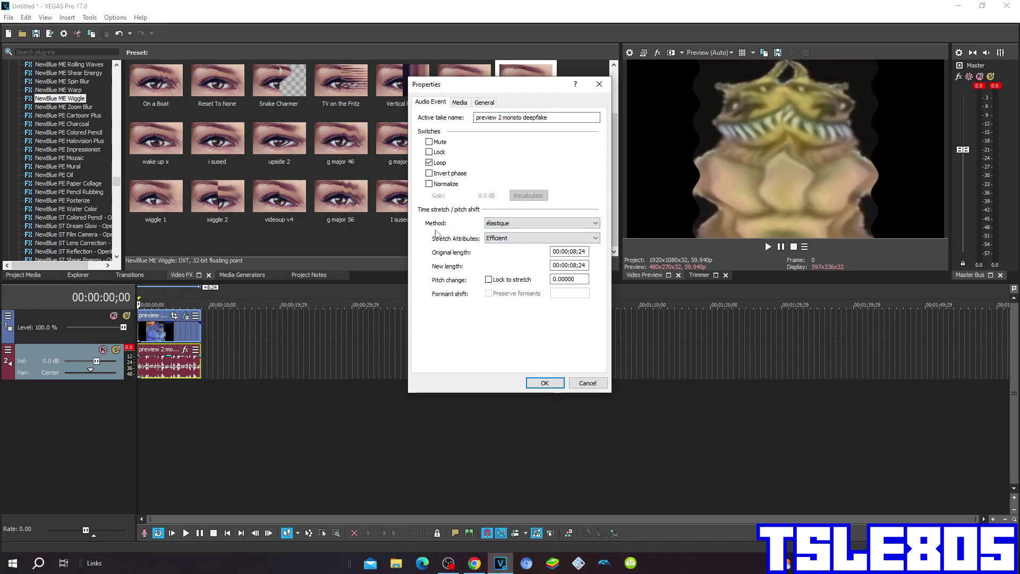
pyautogui.click(491, 238)
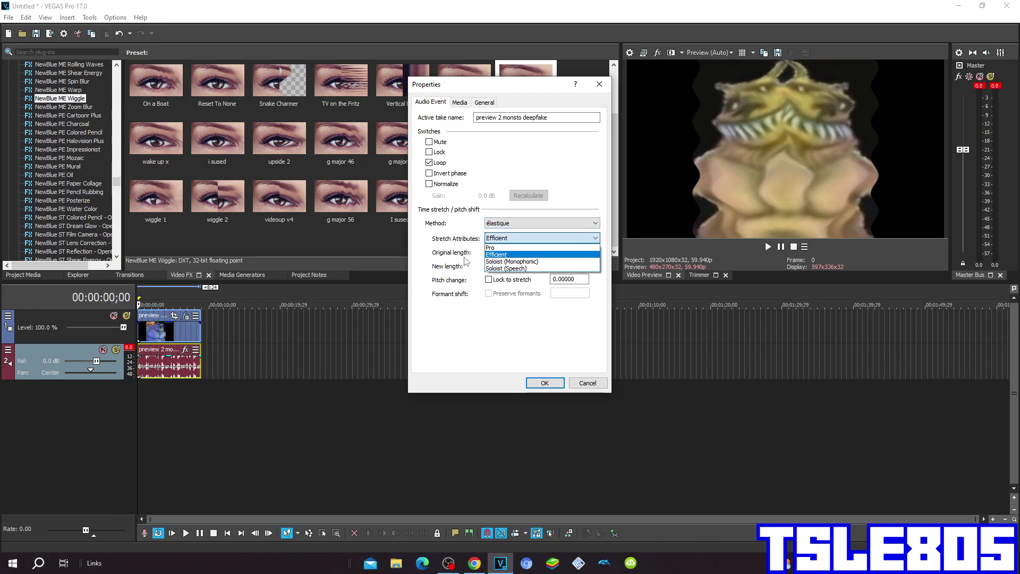
pyautogui.click(491, 247)
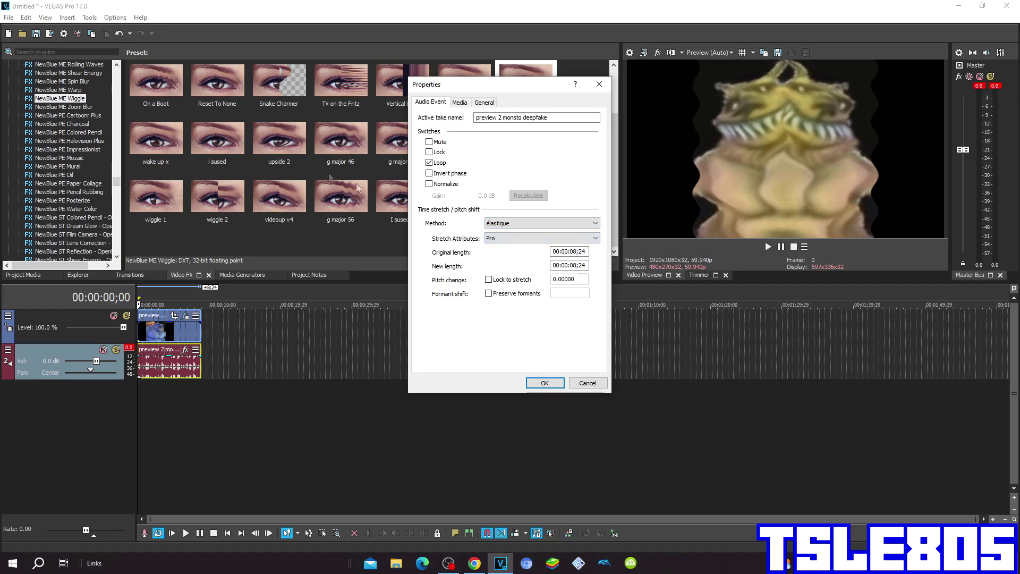
# Try Classic with the unpitched drums preset, then revert to élastique Pro and confirm
pyautogui.click(499, 223)
pyautogui.click(504, 248)
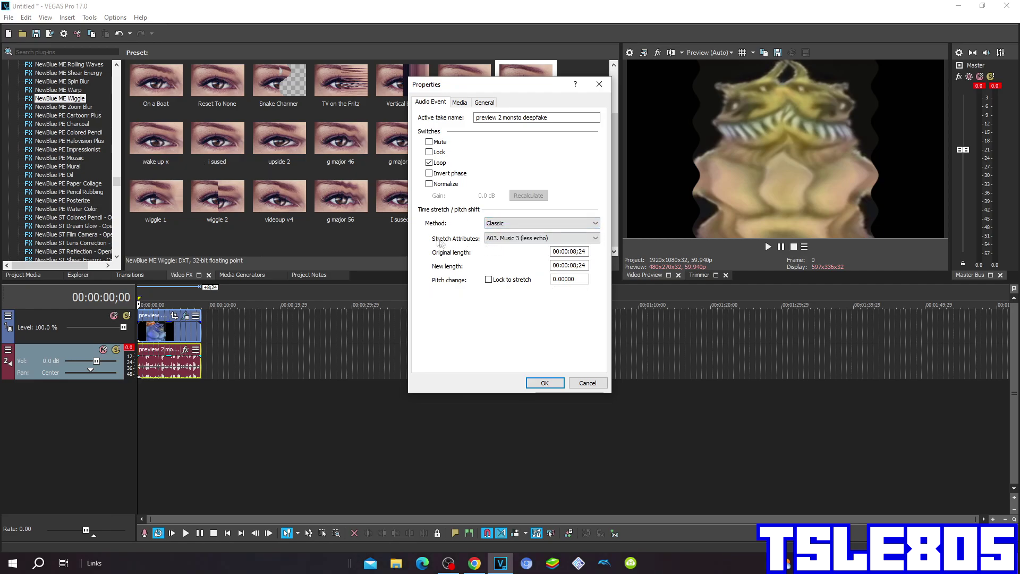
pyautogui.click(503, 238)
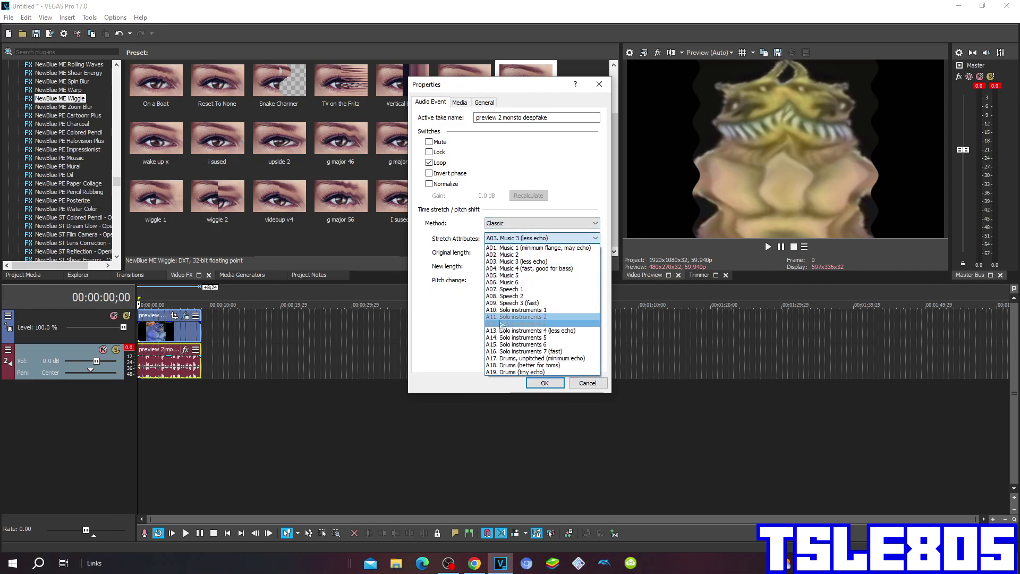
pyautogui.click(510, 356)
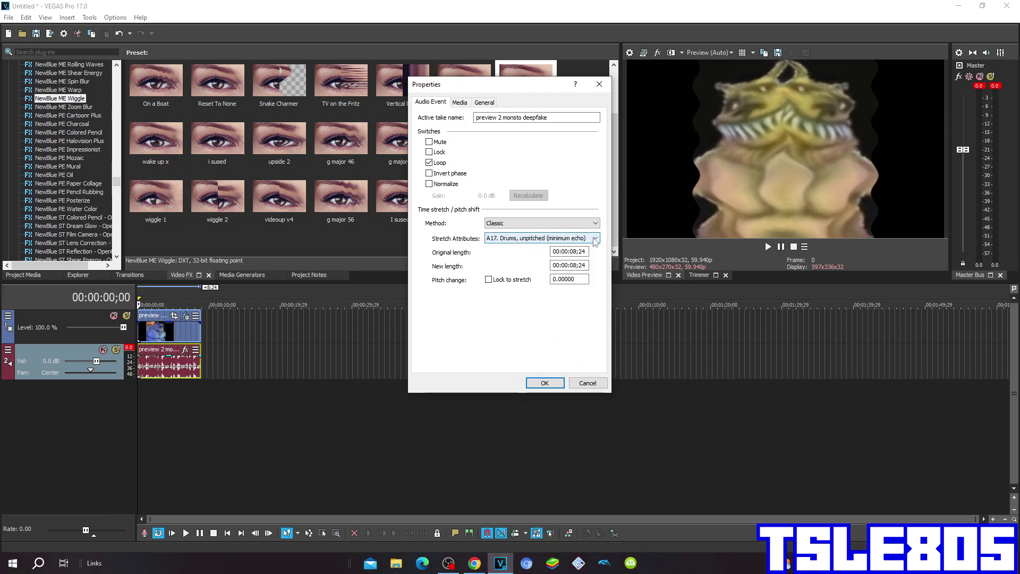
pyautogui.click(542, 224)
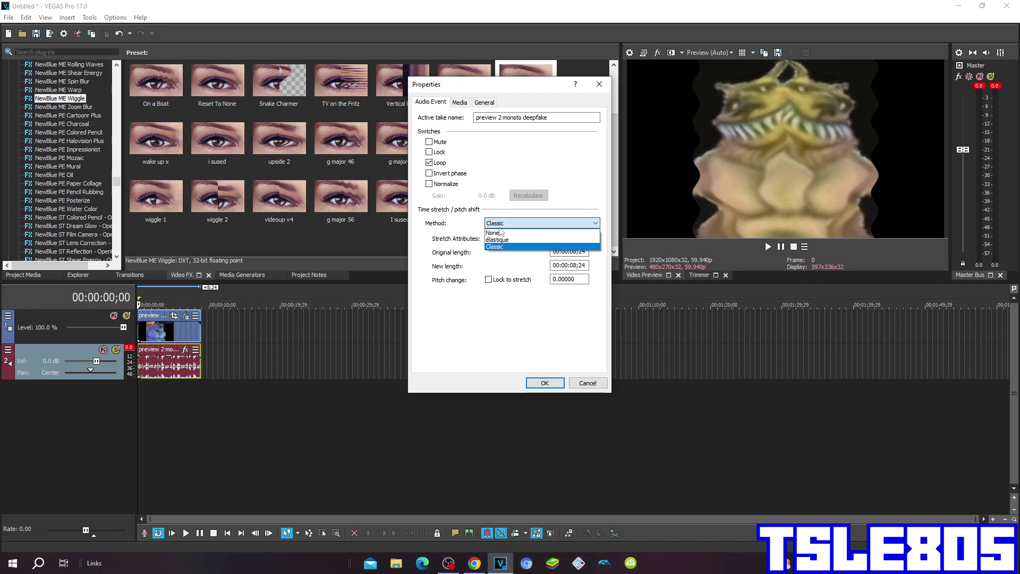
pyautogui.click(503, 242)
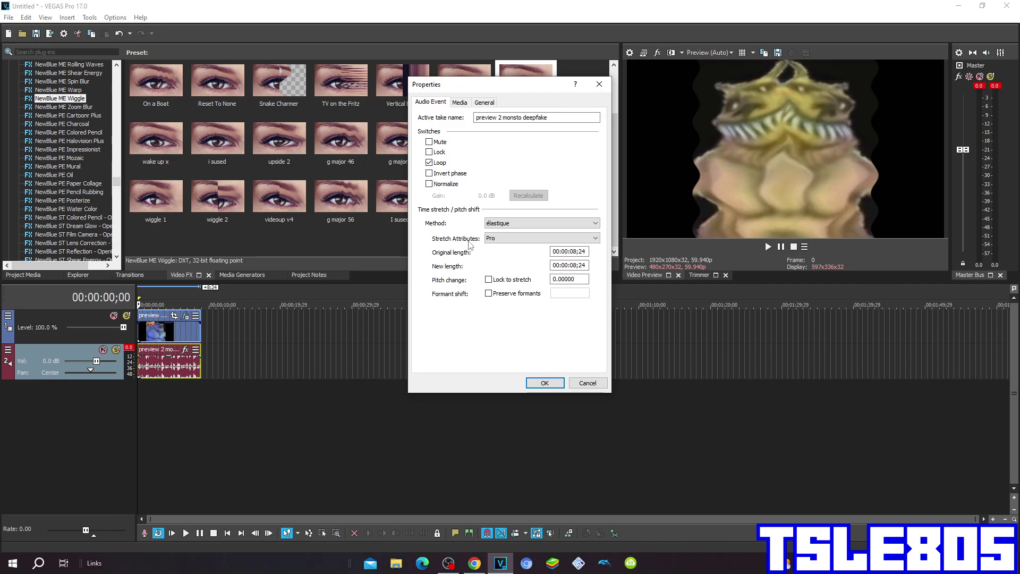
pyautogui.click(542, 238)
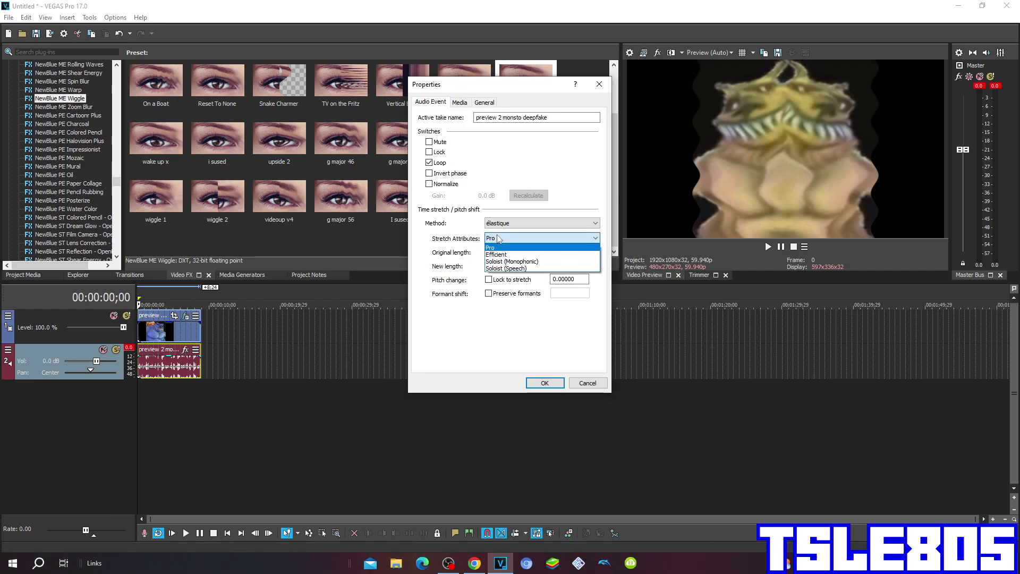
pyautogui.click(497, 304)
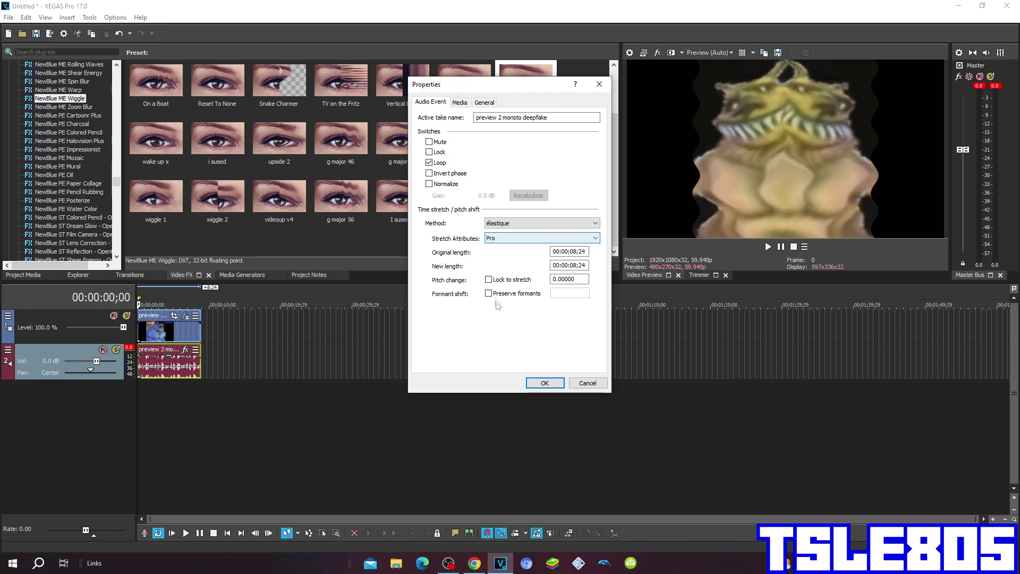
pyautogui.click(544, 383)
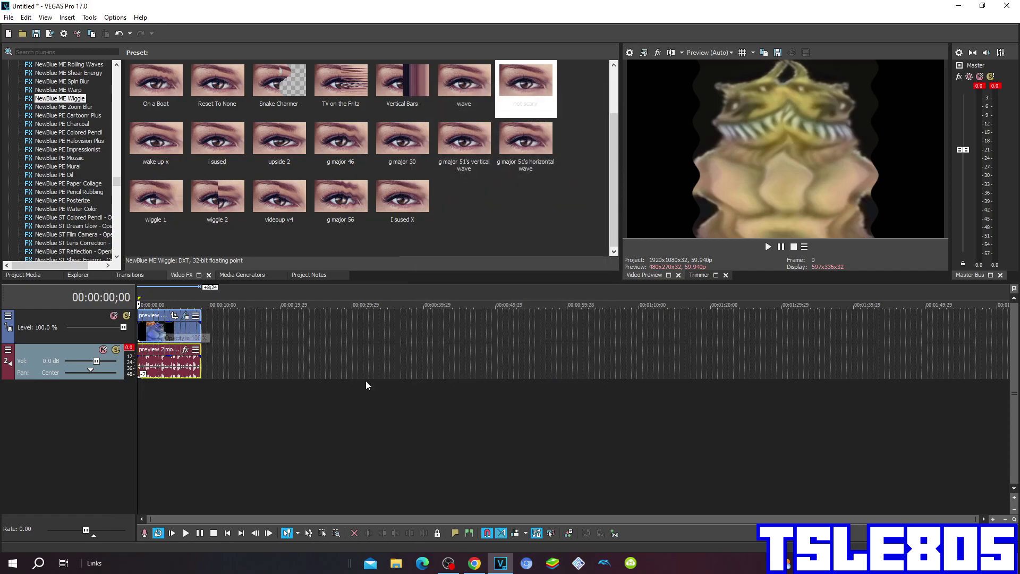
# Mute the OBS Mic/Aux input to -inf and return to VEGAS
pyautogui.click(449, 563)
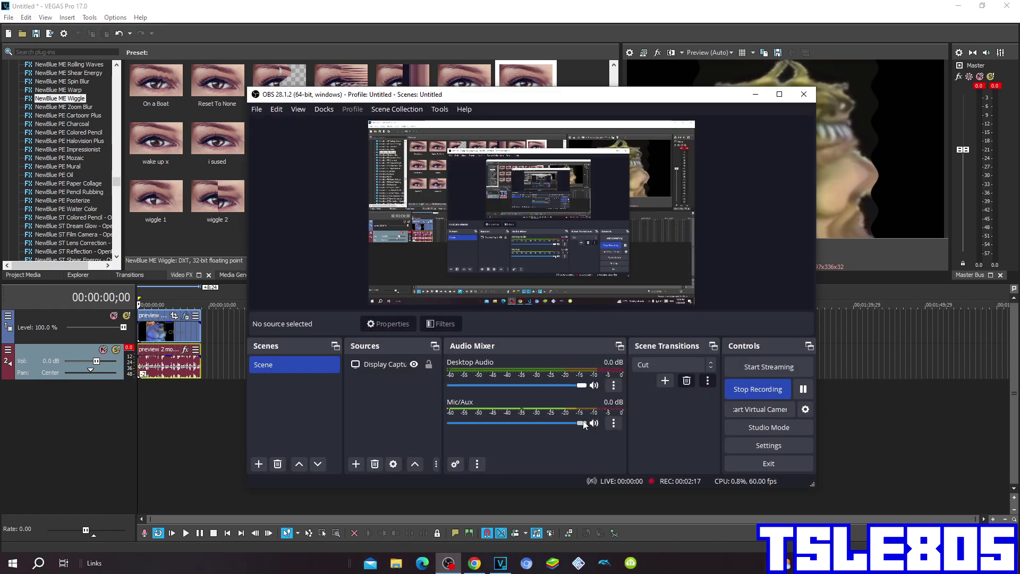
pyautogui.moveTo(585, 425); pyautogui.dragTo(452, 425)
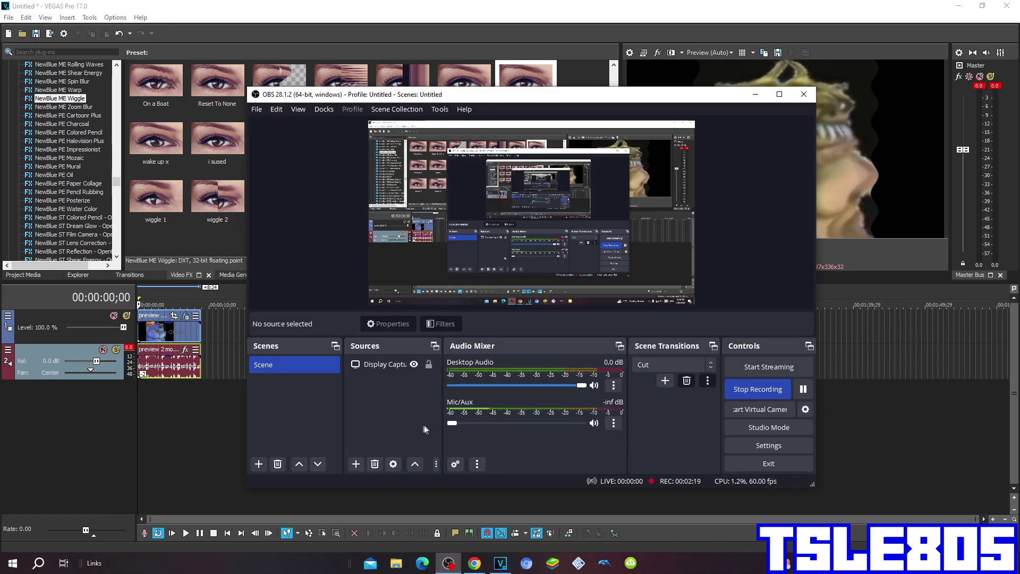
pyautogui.click(510, 495)
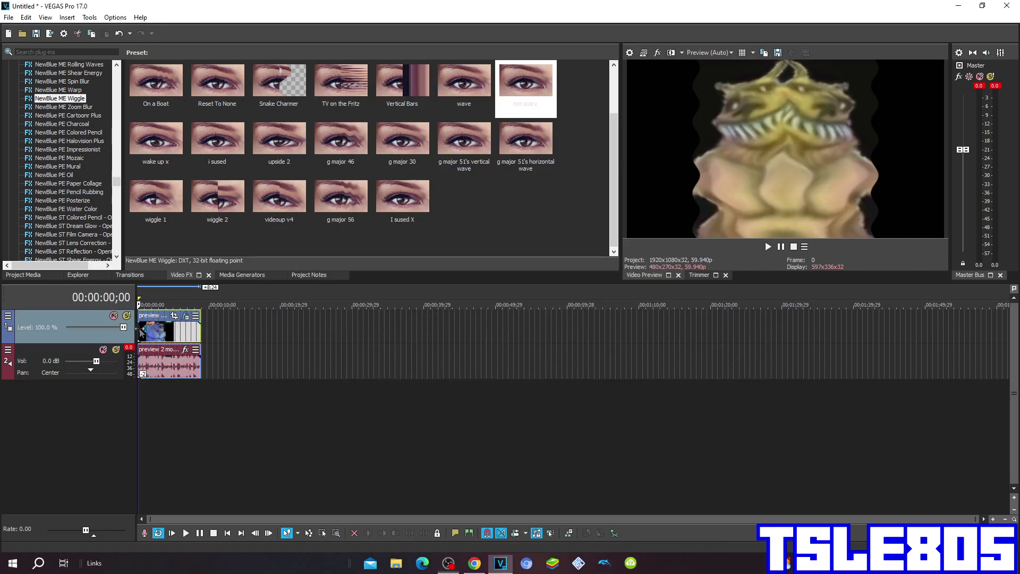
# Play the edited project to about nine seconds, stop, and bring OBS forward
pyautogui.click(768, 247)
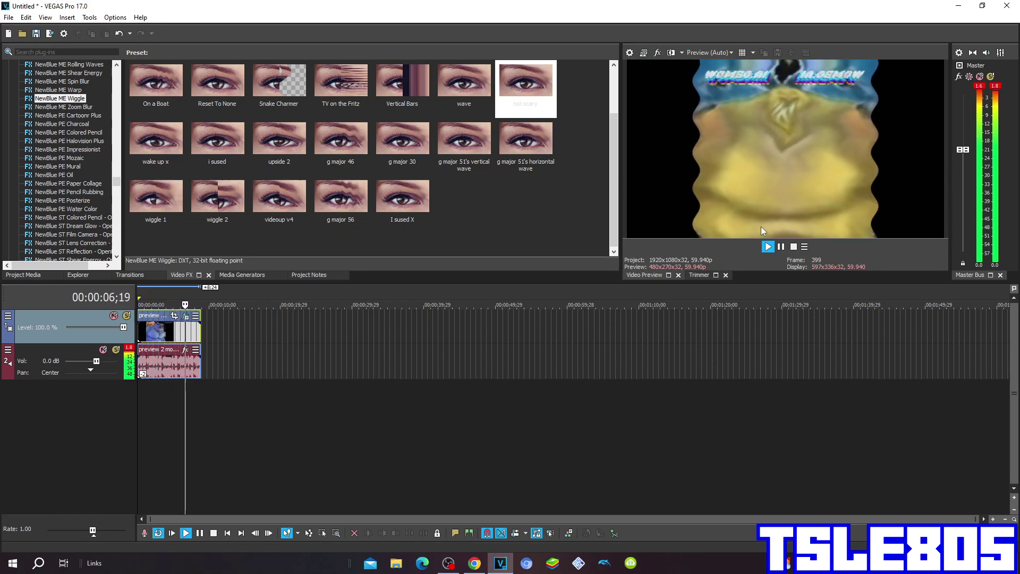
pyautogui.click(780, 247)
pyautogui.click(450, 562)
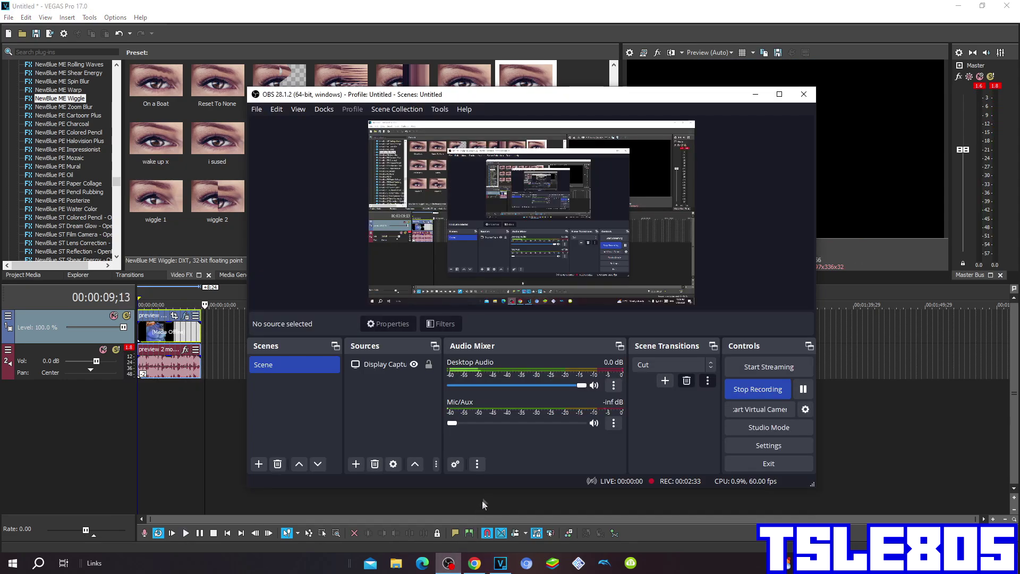